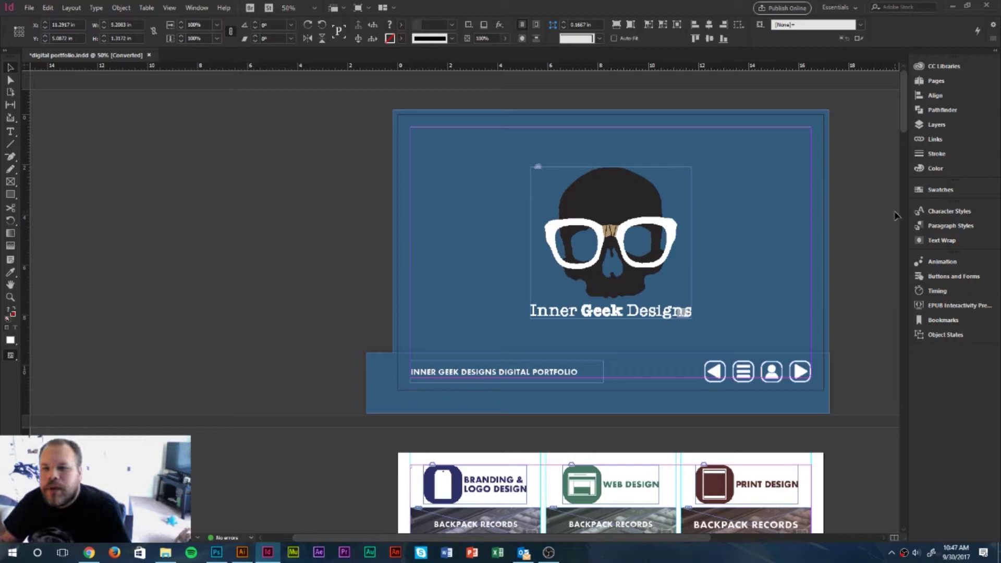
Scroll down through the portfolio's project spreads, then back up to the main menu page
scroll(892, 209, "down", 2)
scroll(758, 259, "right", 3)
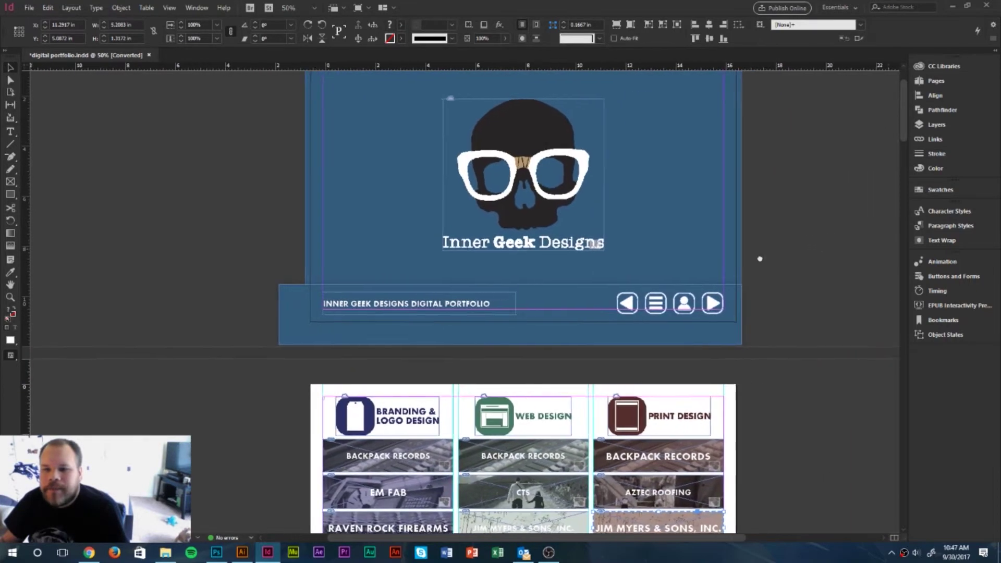
scroll(784, 308, "down", 5)
scroll(782, 303, "down", 20)
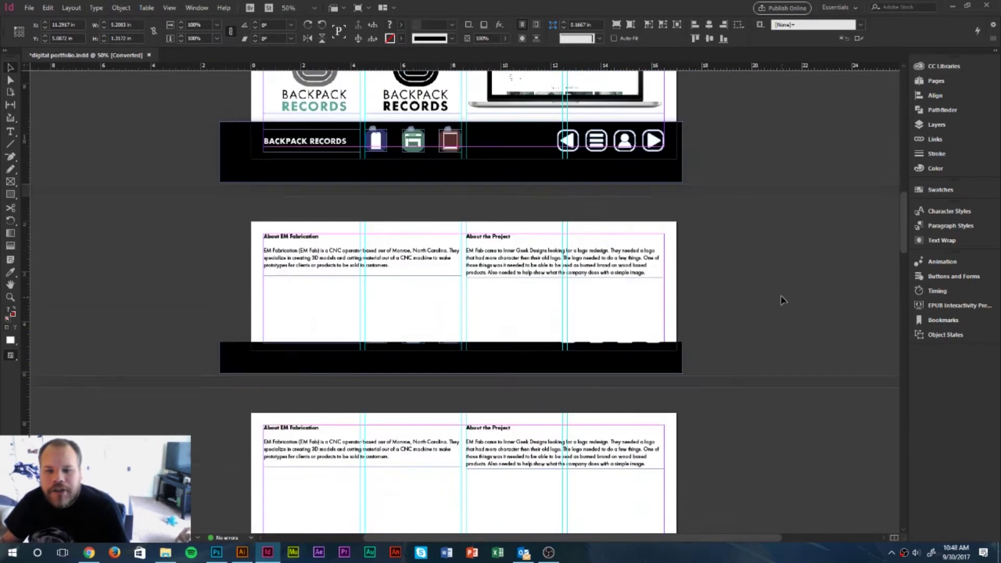
scroll(776, 302, "down", 20)
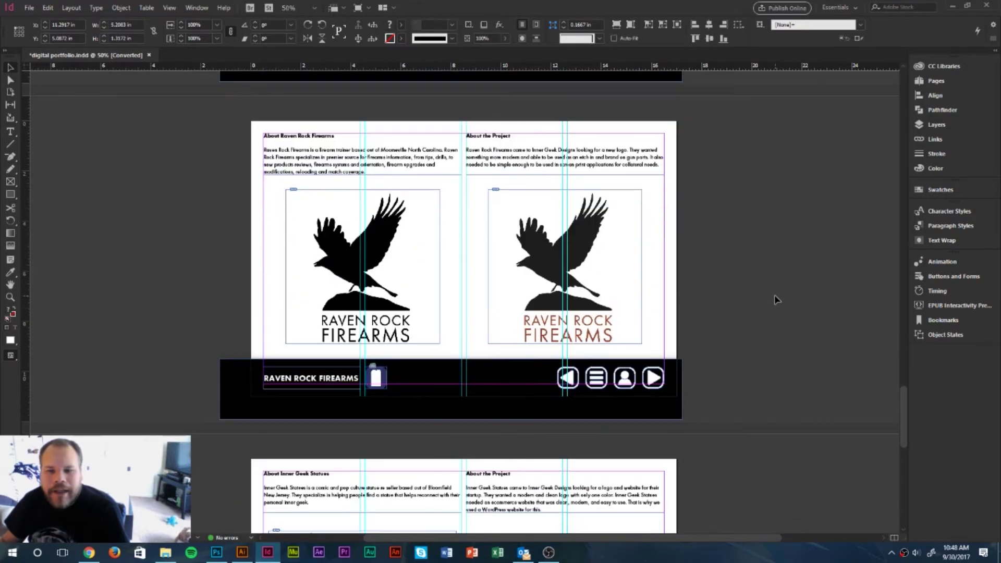
scroll(688, 286, "up", 20)
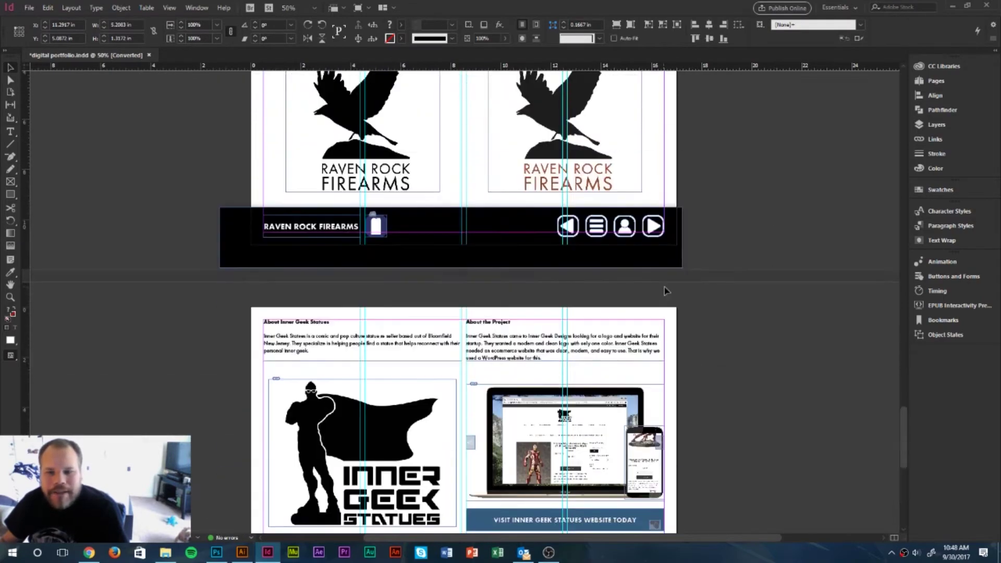
scroll(678, 282, "up", 20)
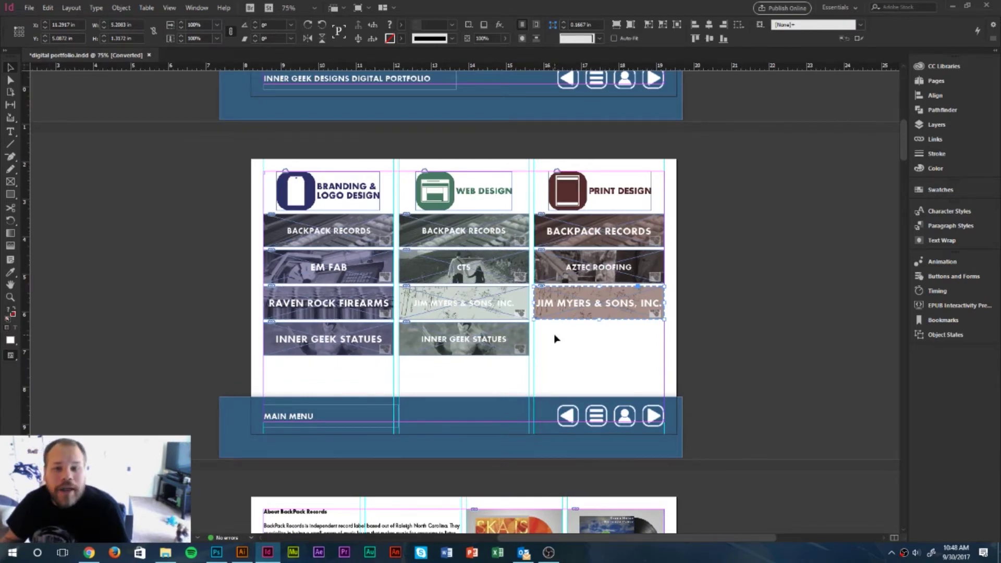
Zoom the main menu to 75%, pan to the button grid, and select the first Backpack Records button
key("ctrl+=")
left_click_drag(507, 396, 853, 417)
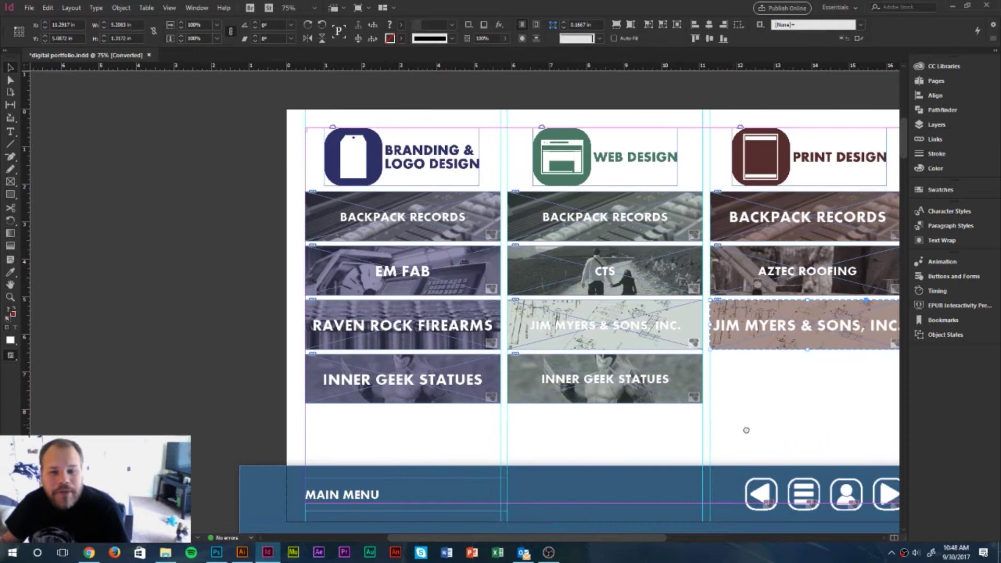
left_click_drag(744, 429, 697, 480)
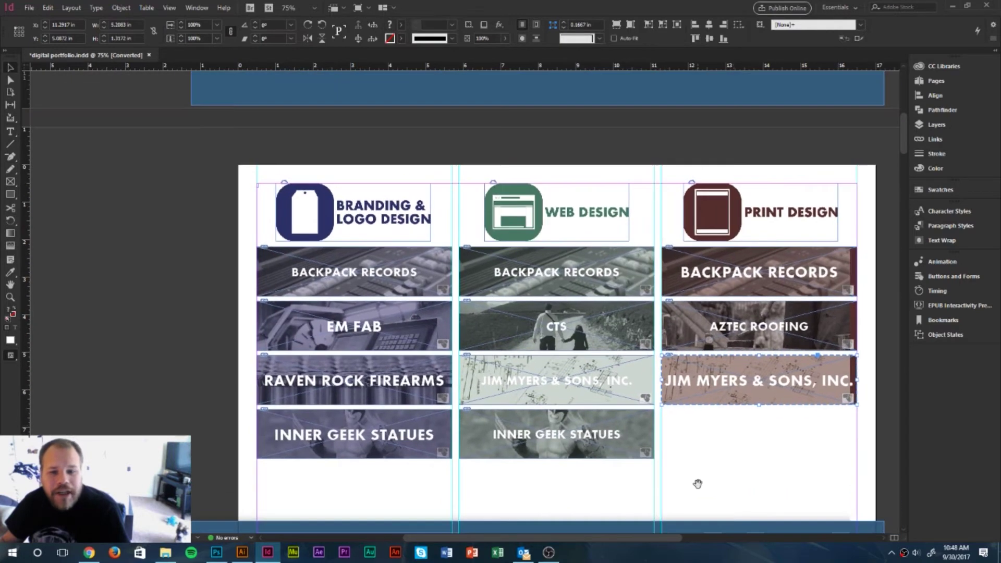
left_click(380, 292)
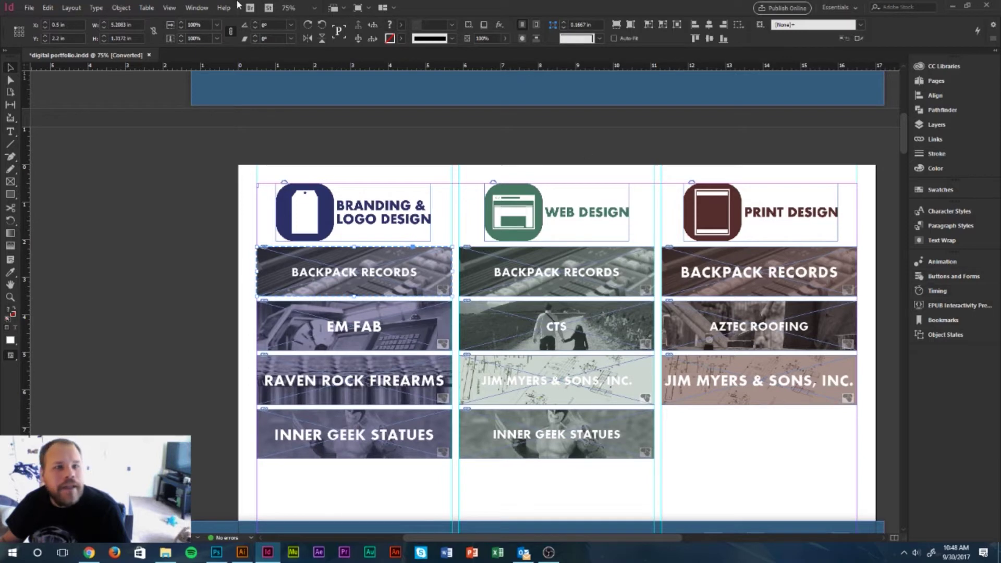
Show the Buttons and Forms panel from Window > Interactive
left_click(196, 8)
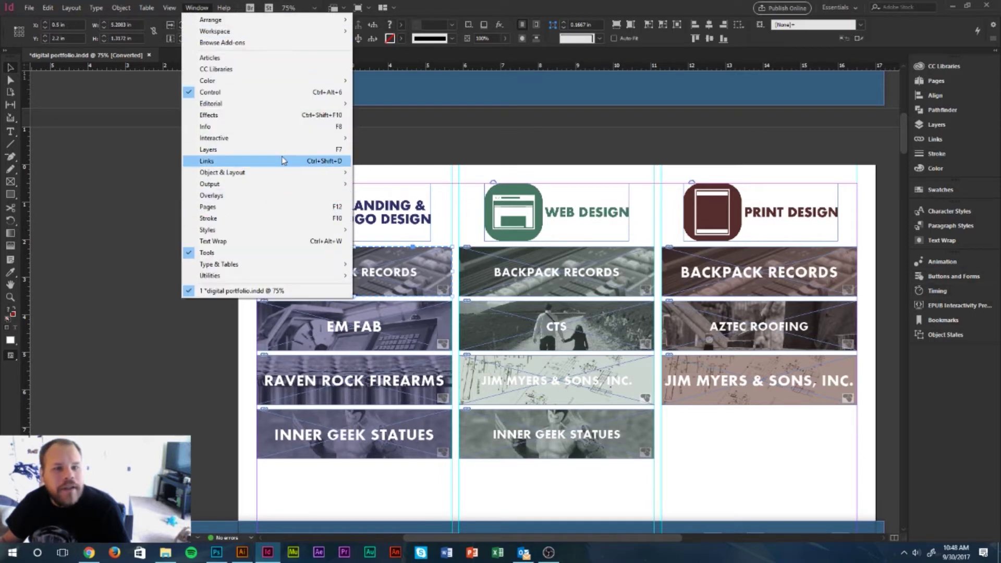
mouse_move(296, 138)
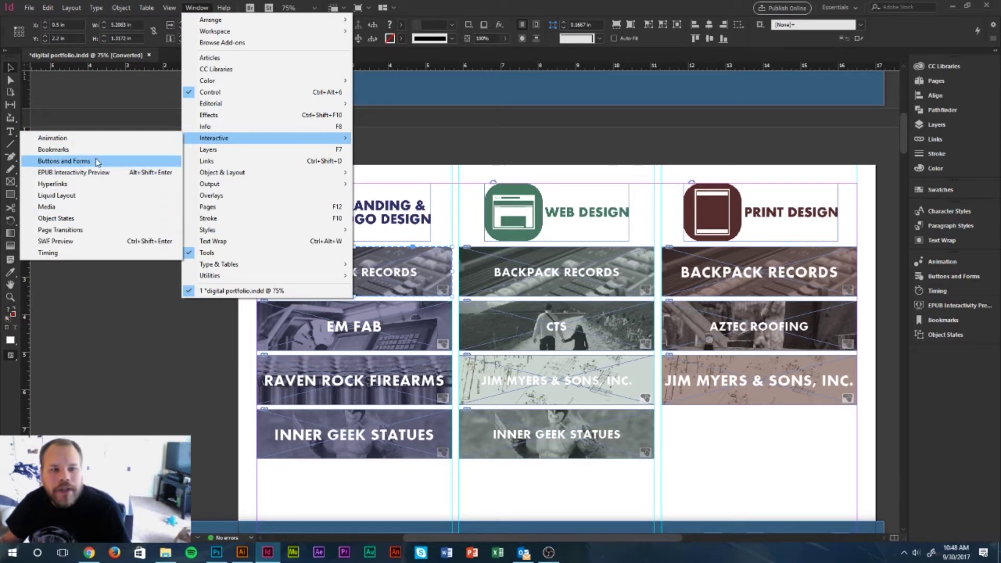
left_click(930, 280)
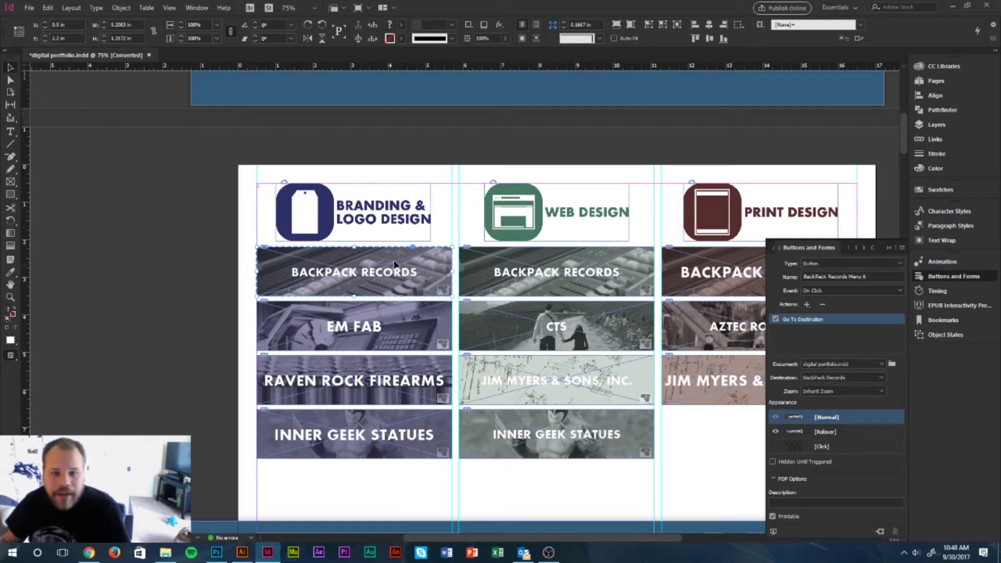
Confirm the button is type Button, triggered On Click, going to the BackPack Records destination
left_click(832, 264)
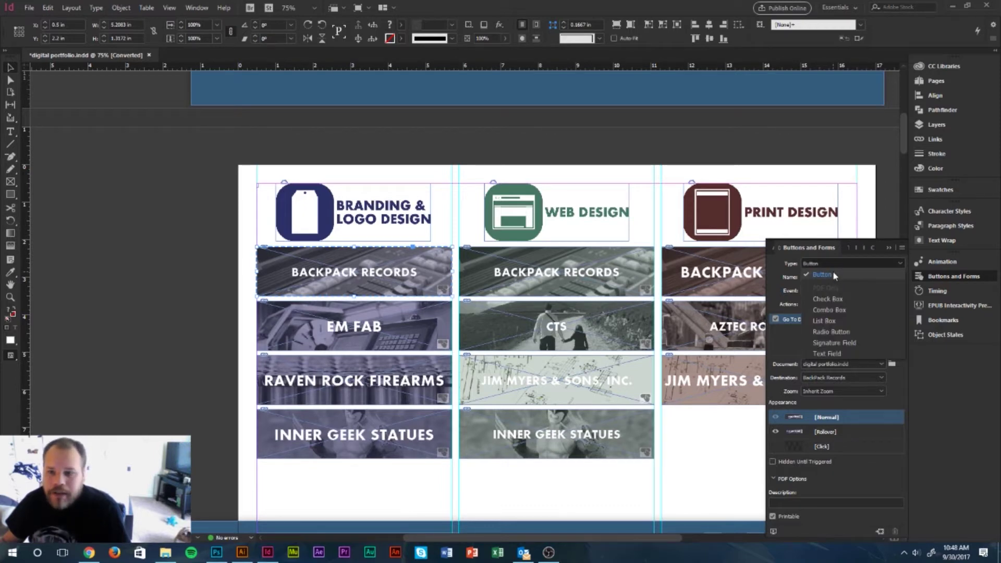
left_click(835, 256)
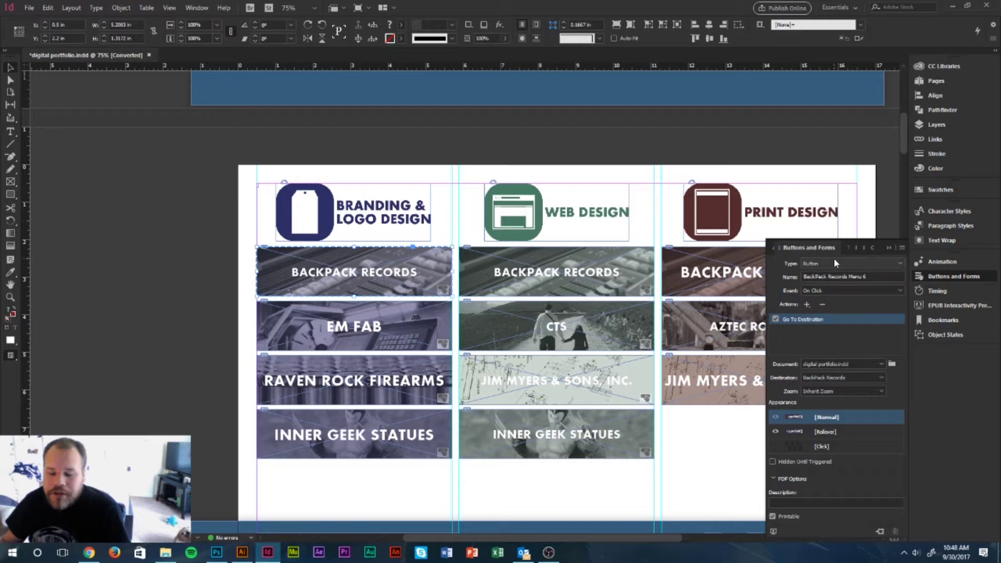
left_click(834, 259)
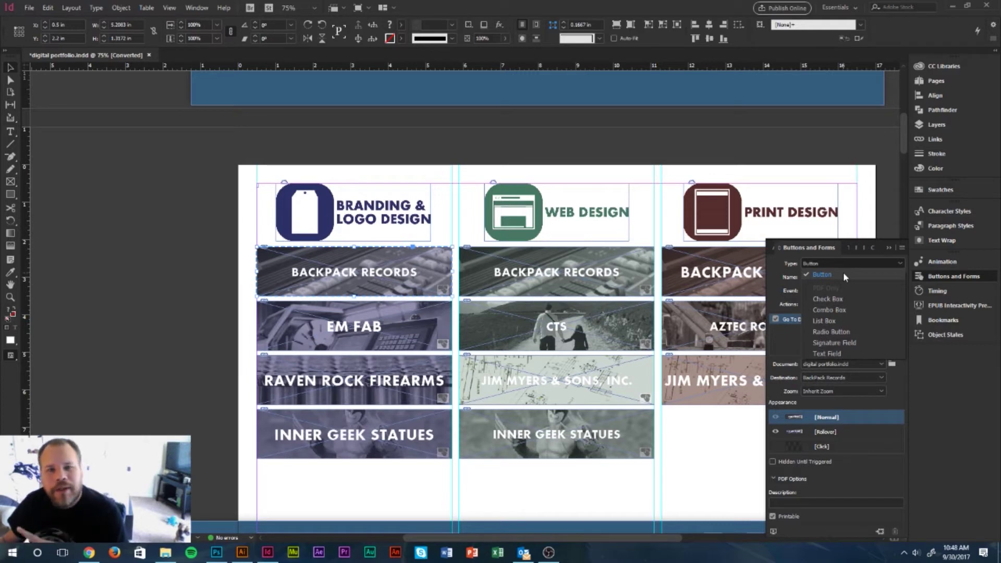
left_click(851, 260)
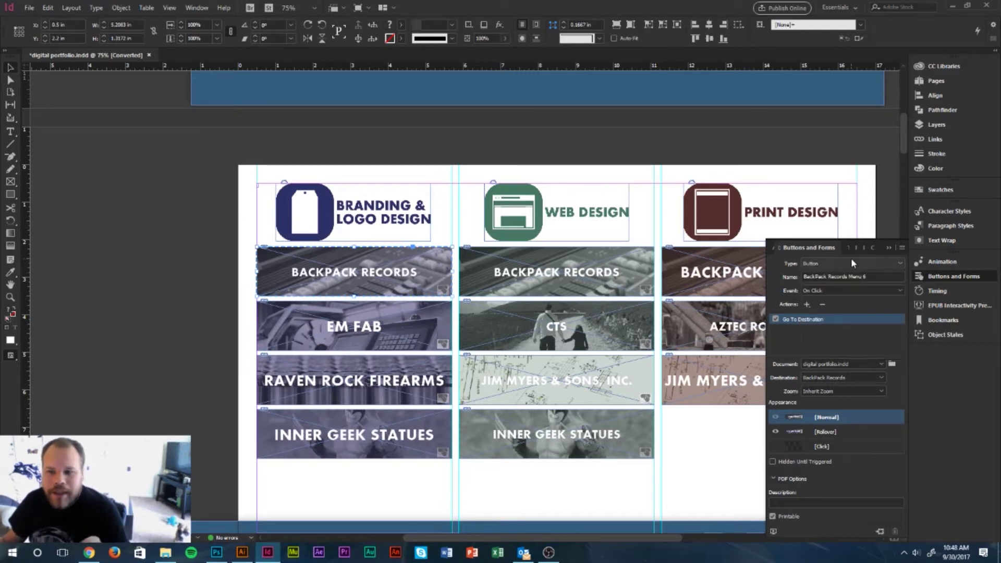
left_click(831, 292)
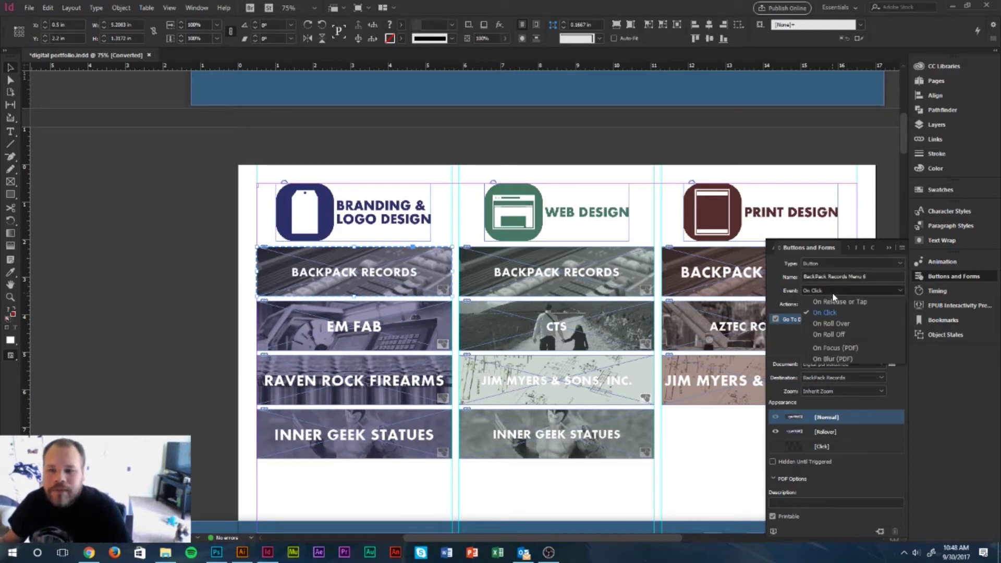
left_click(832, 292)
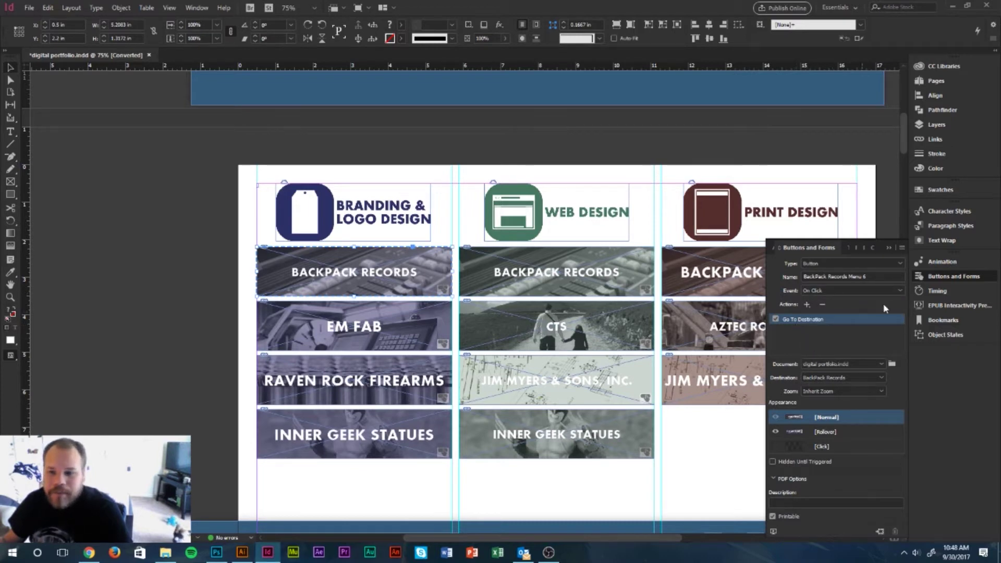
left_click(848, 378)
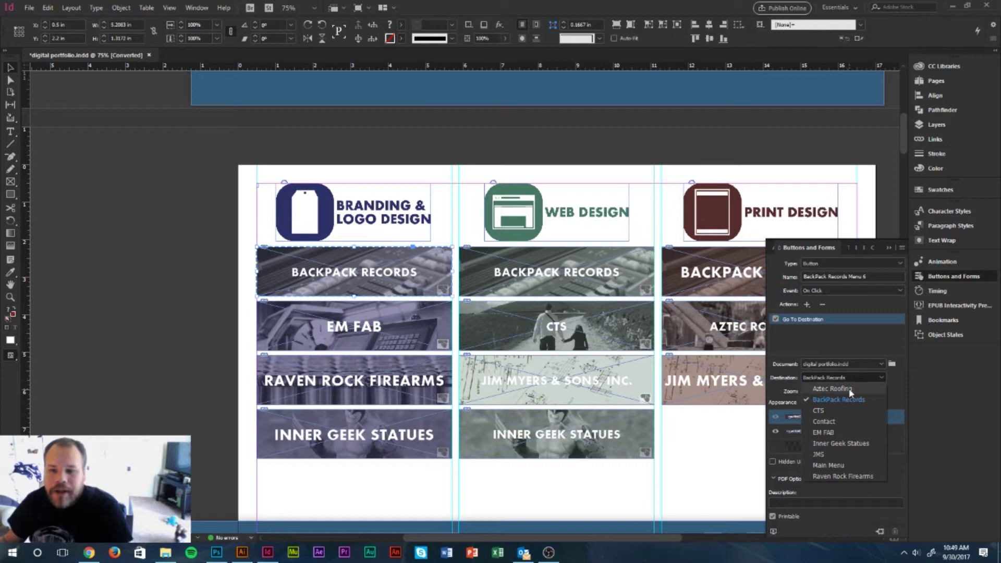
left_click(854, 399)
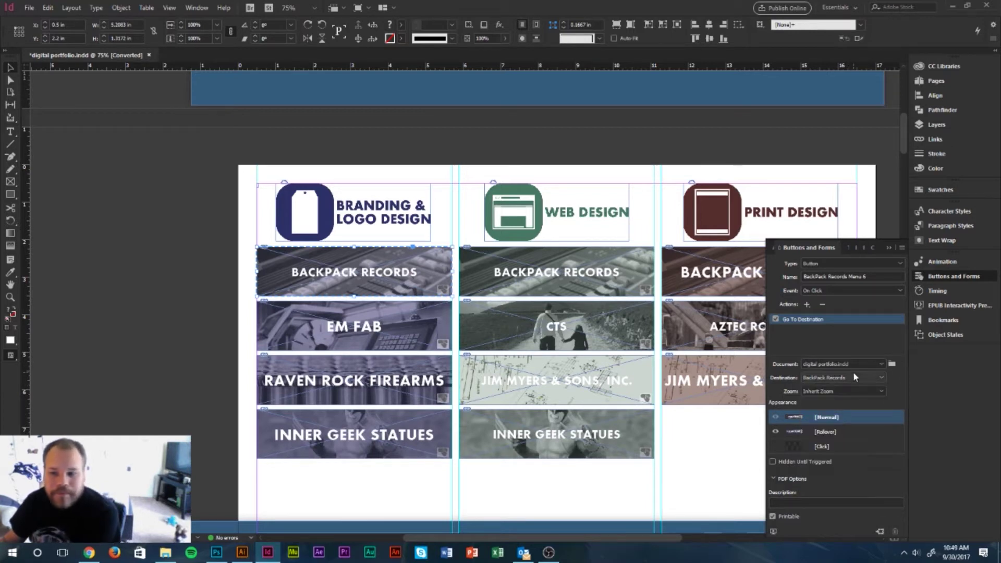
Toggle the Backpack Records button between its [Normal] and [Rollover] states, ending on [Rollover]
scroll(857, 427, "down", 2)
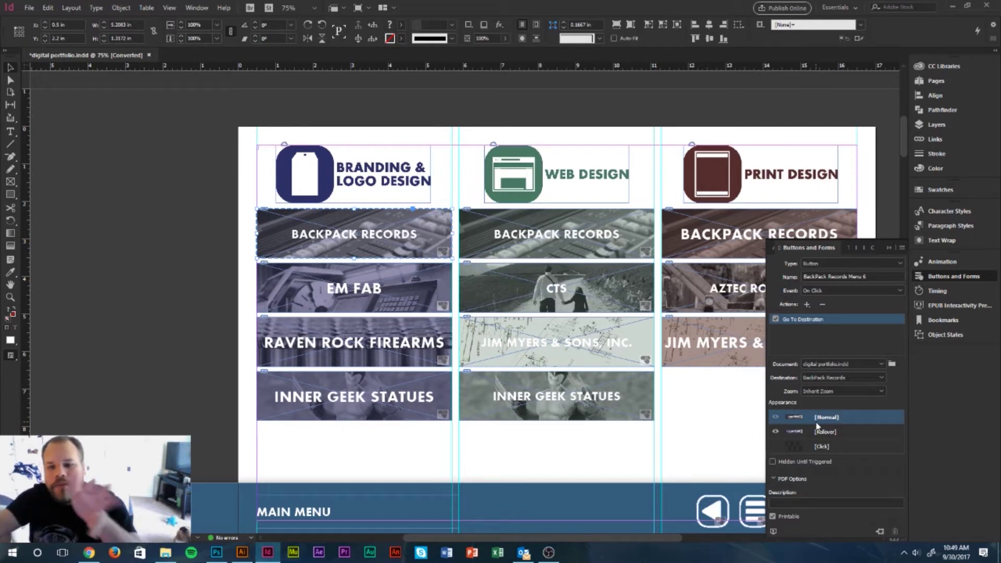
left_click(835, 433)
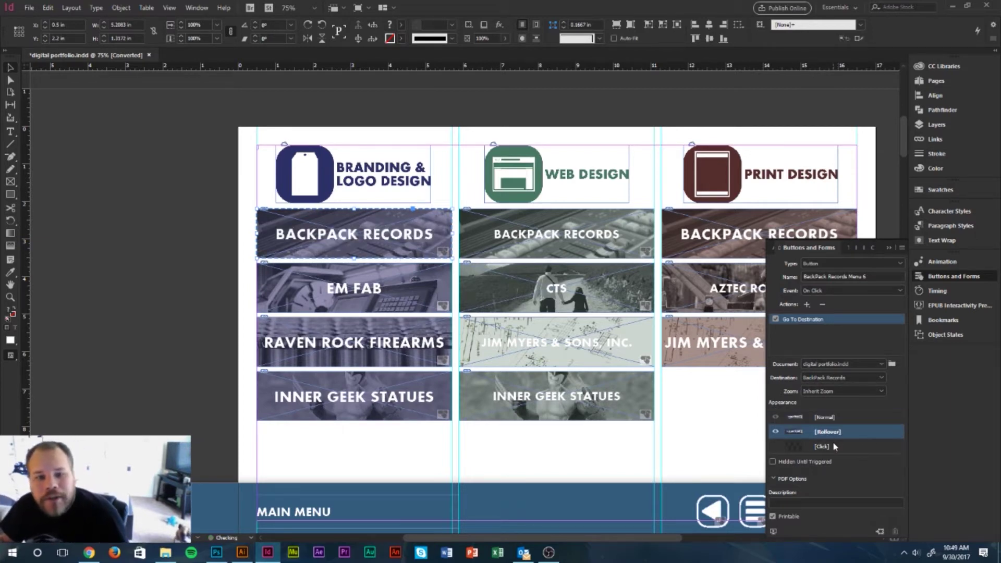
left_click(839, 417)
left_click(844, 432)
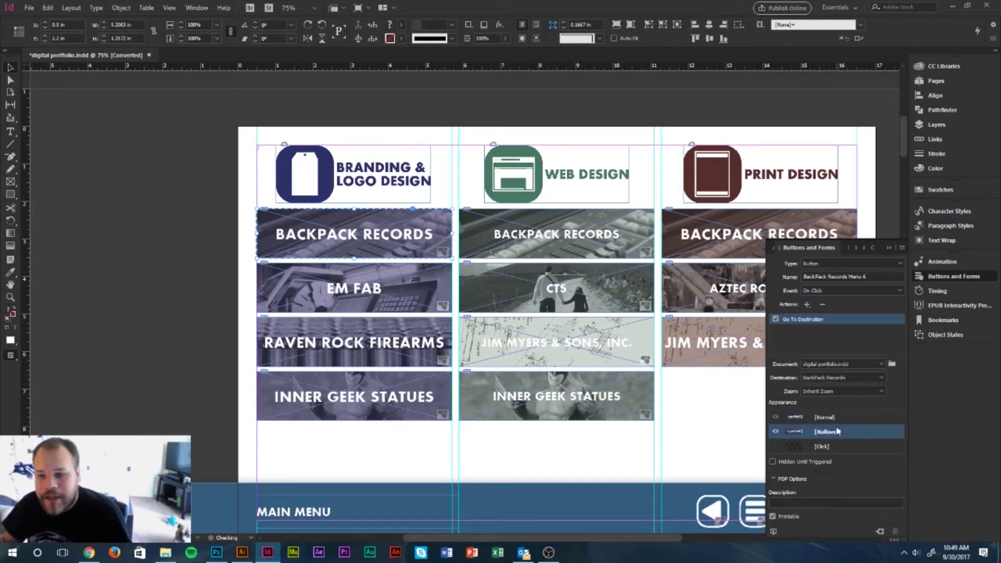
left_click(831, 417)
left_click(832, 432)
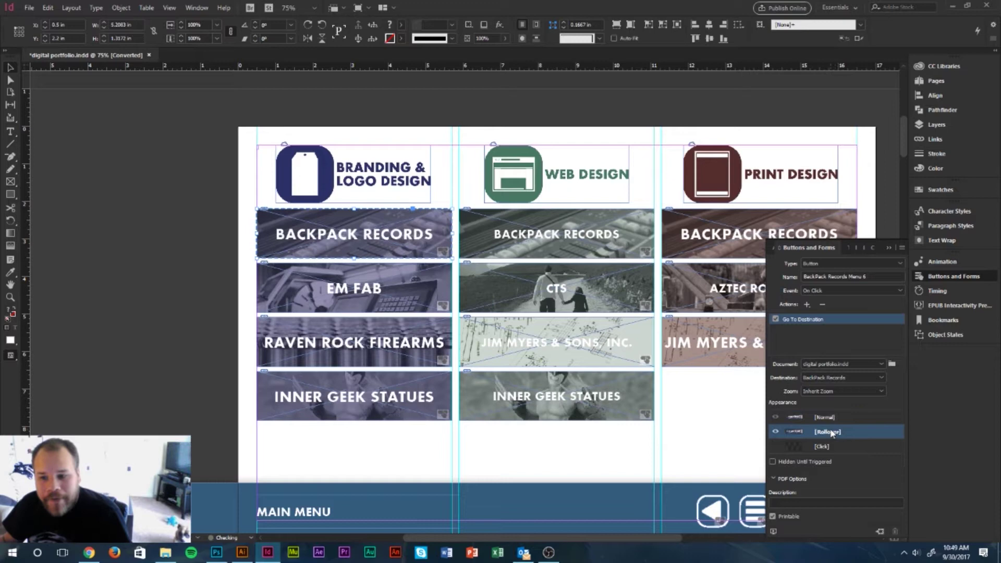
left_click(830, 419)
left_click(835, 432)
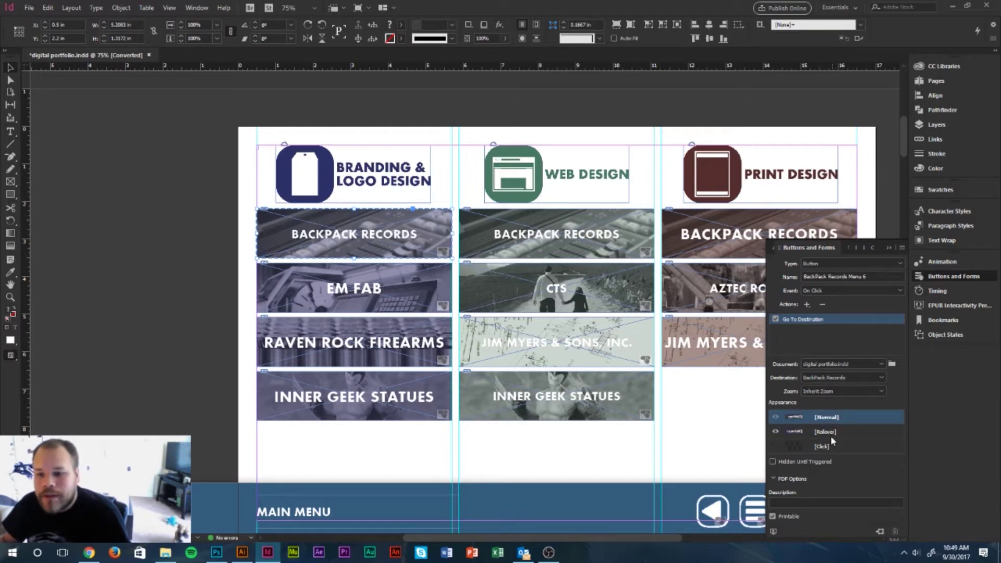
left_click(830, 435)
left_click(823, 417)
left_click(824, 432)
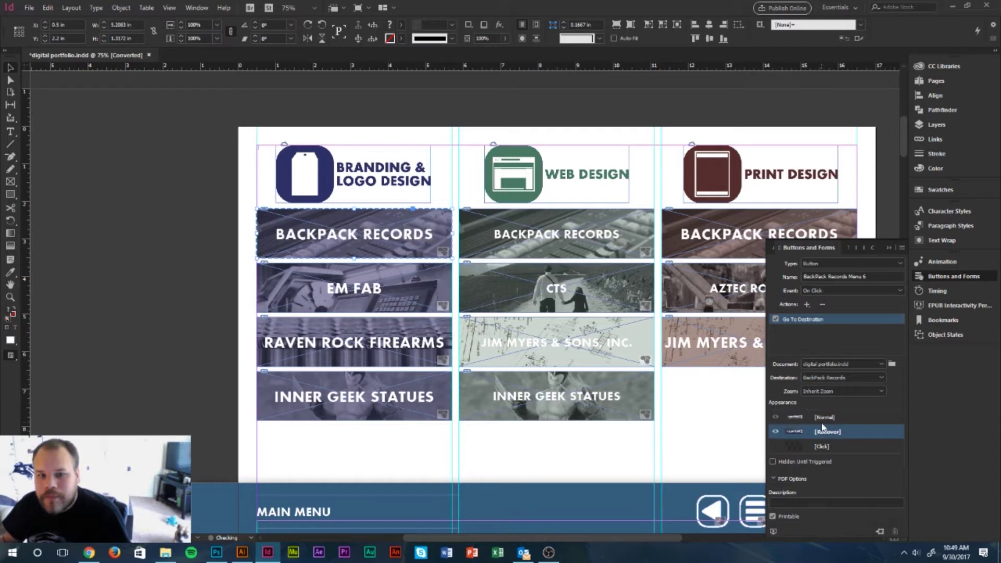
left_click(823, 416)
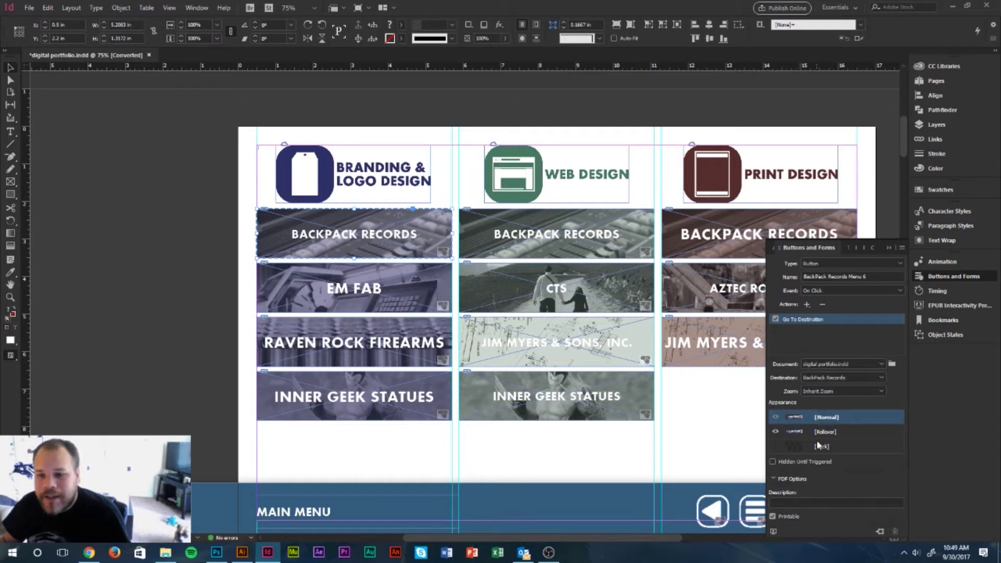
left_click(815, 432)
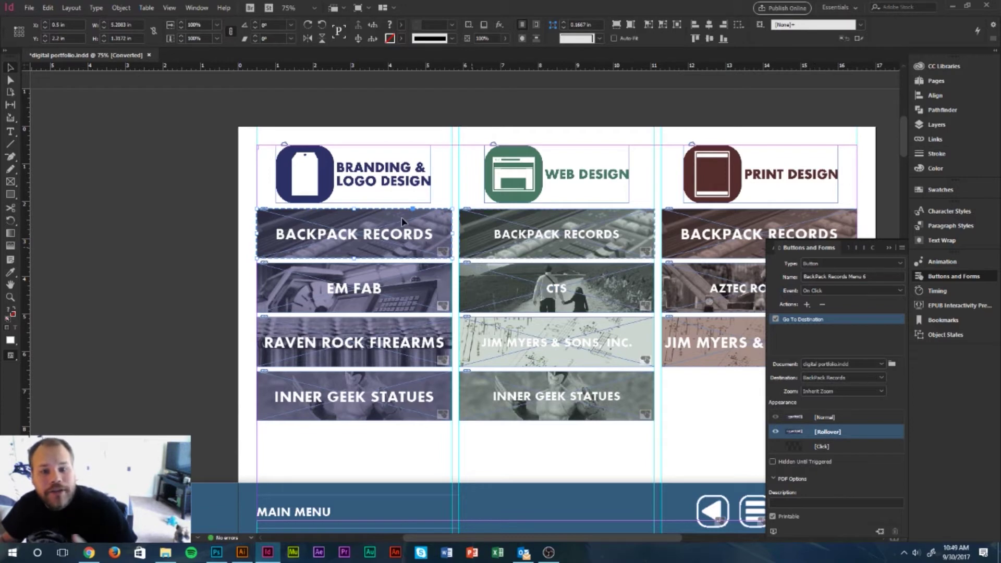
Fill the BACKPACK RECORDS rollover text with the [Registration] swatch, then reselect the whole button
double_click(383, 235)
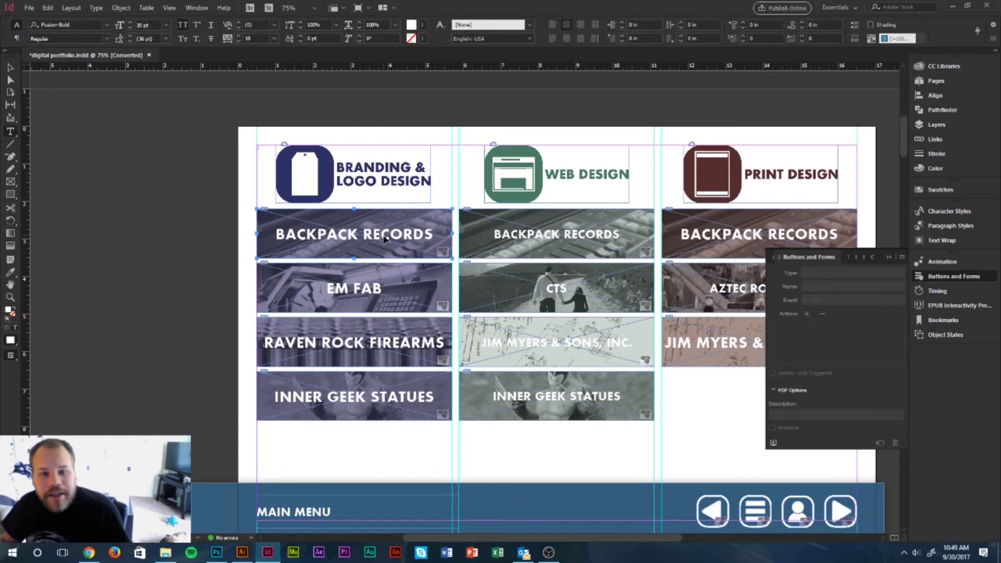
key("ctrl+a")
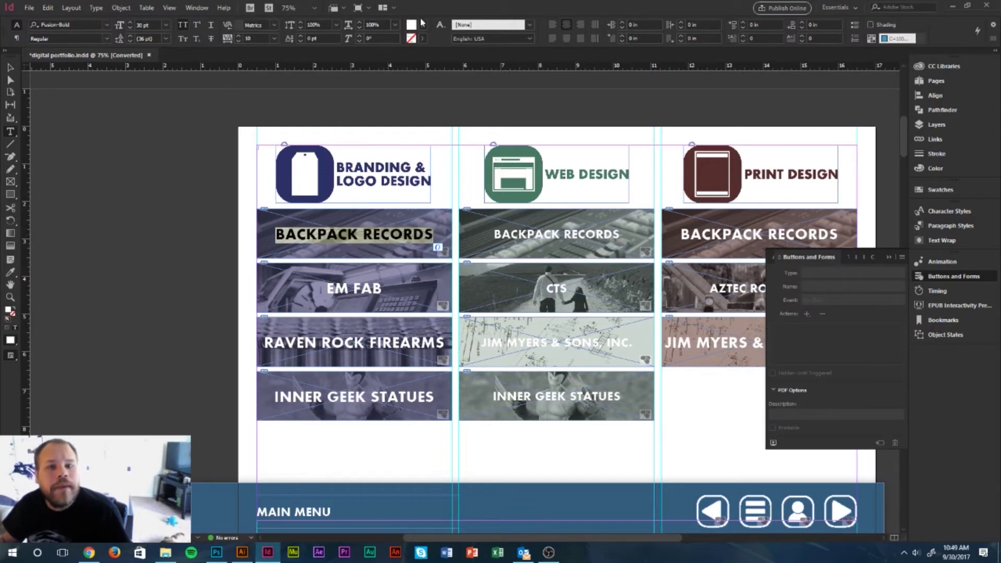
left_click(422, 24)
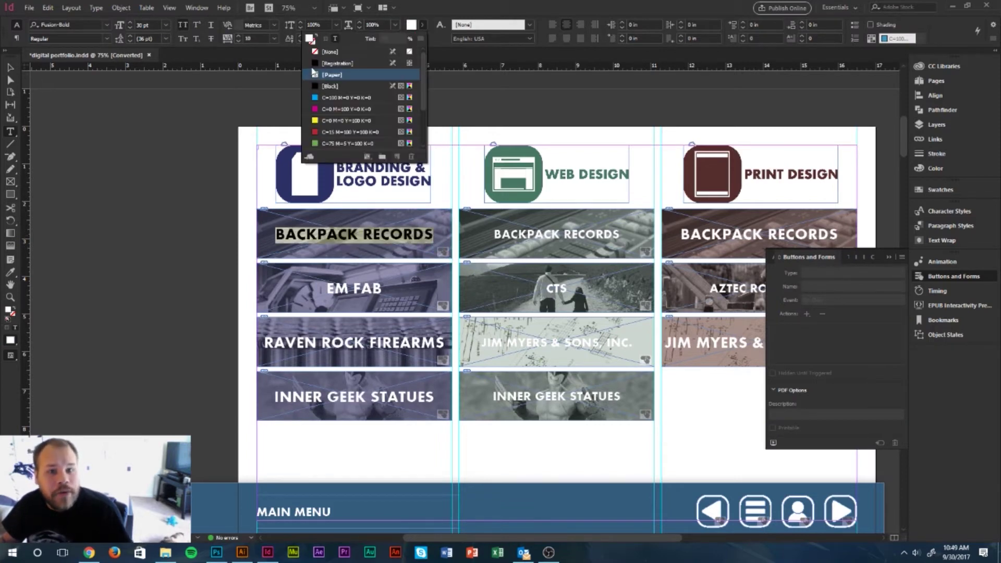
left_click(315, 63)
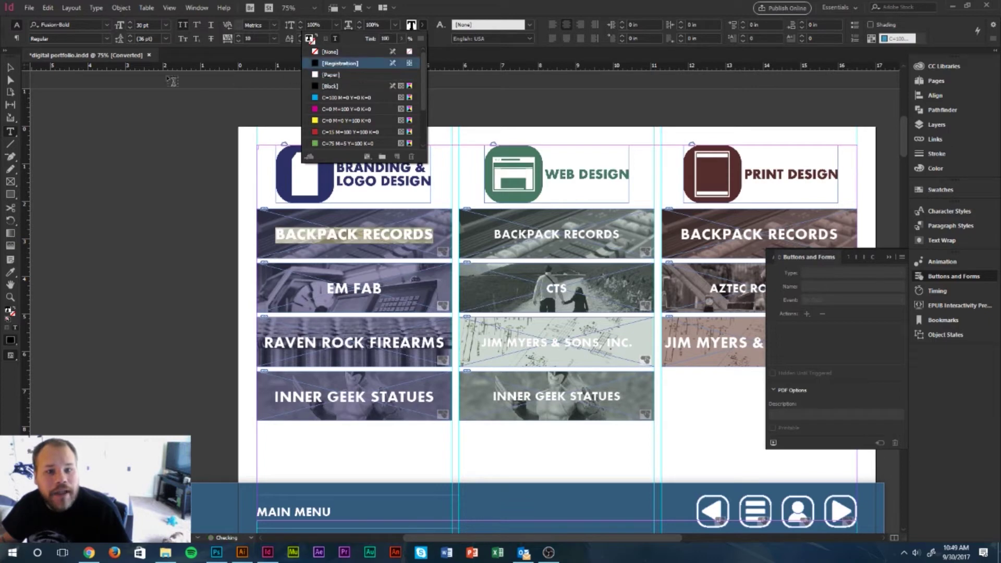
left_click(10, 67)
left_click(824, 428)
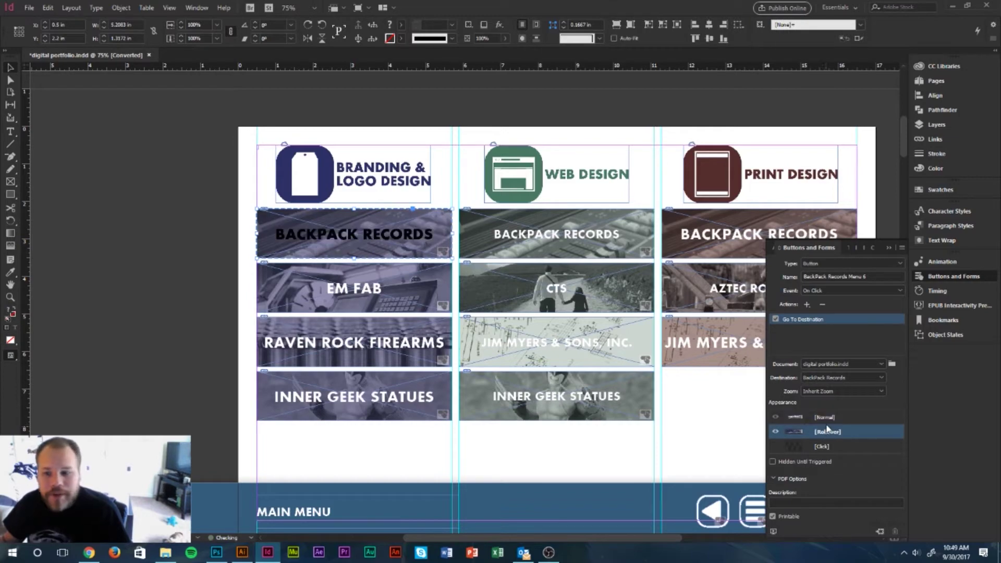
Switch the button back to its [Normal] state and deselect it
left_click(824, 417)
left_click(670, 378)
scroll(675, 377, "down", 1)
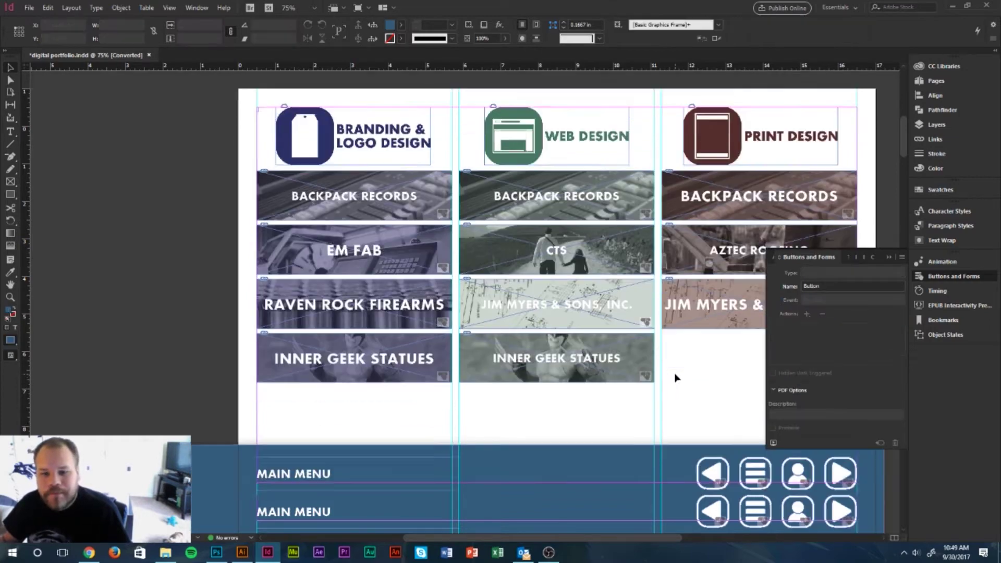
scroll(675, 375, "down", 2)
scroll(675, 375, "up", 3)
Verify the button's destination is BackPack Records, then scroll down to that project page
left_click(394, 232)
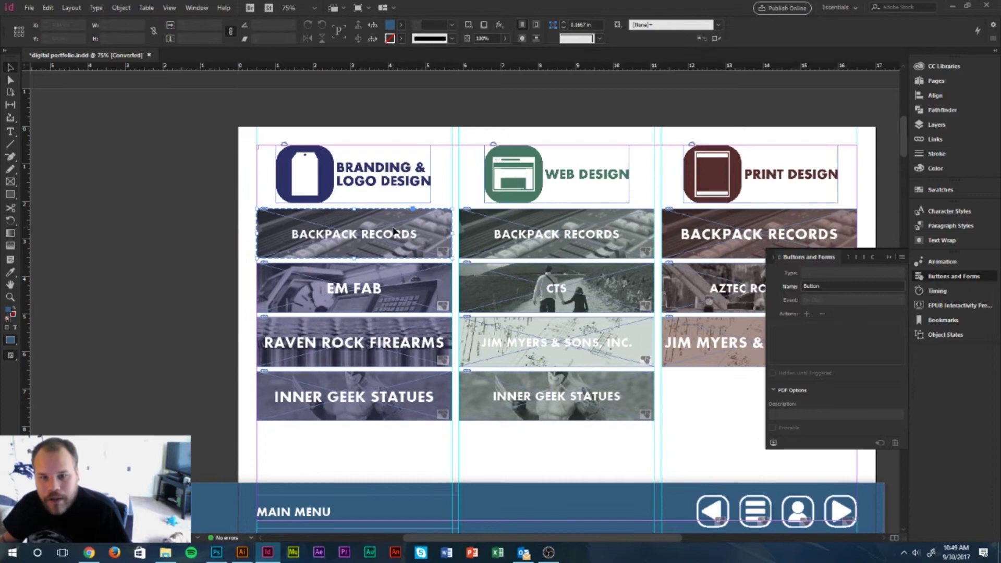
left_click(827, 379)
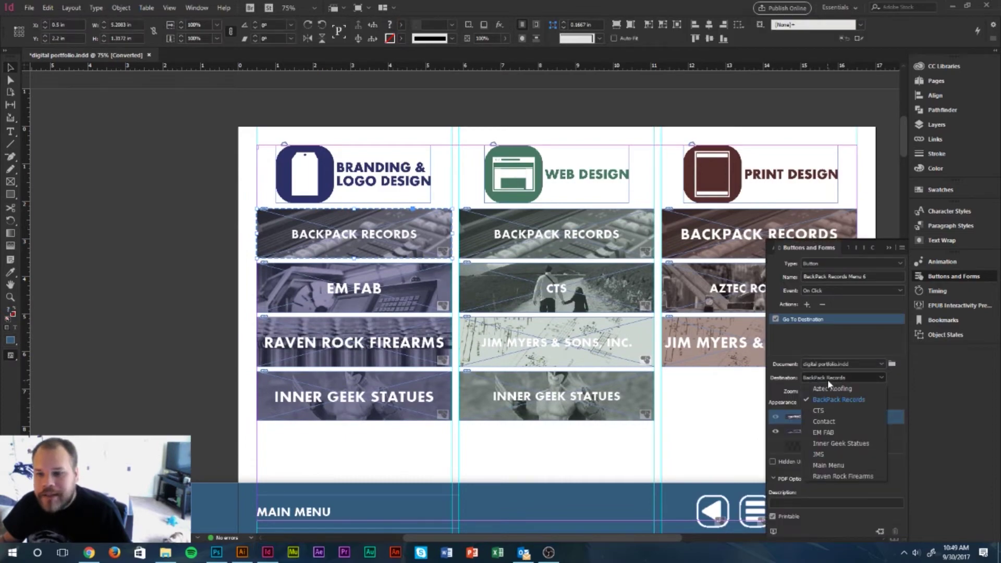
left_click(827, 379)
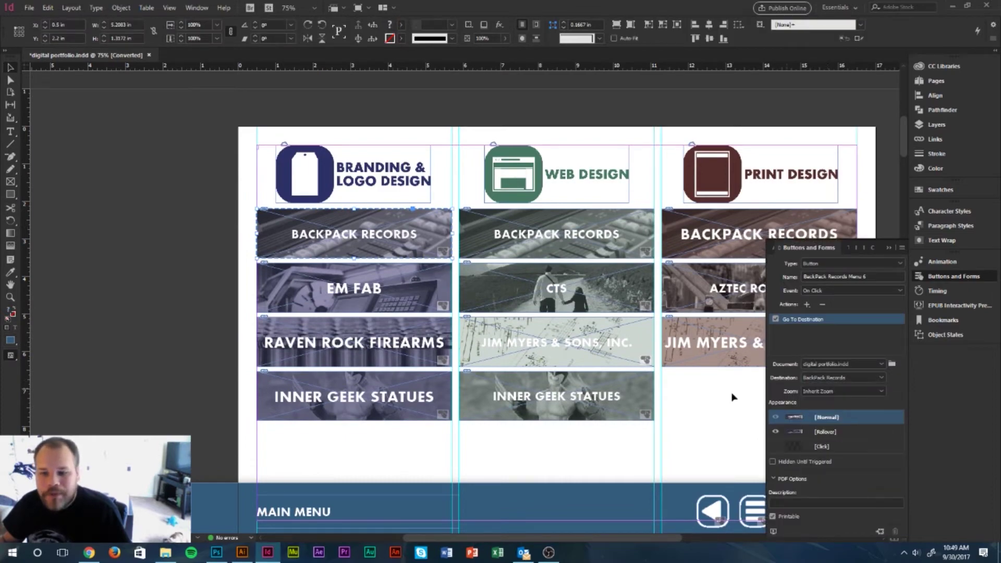
left_click(699, 397)
scroll(703, 398, "down", 7)
Select the About the Project text frame on the Backpack Records page
scroll(708, 398, "down", 5)
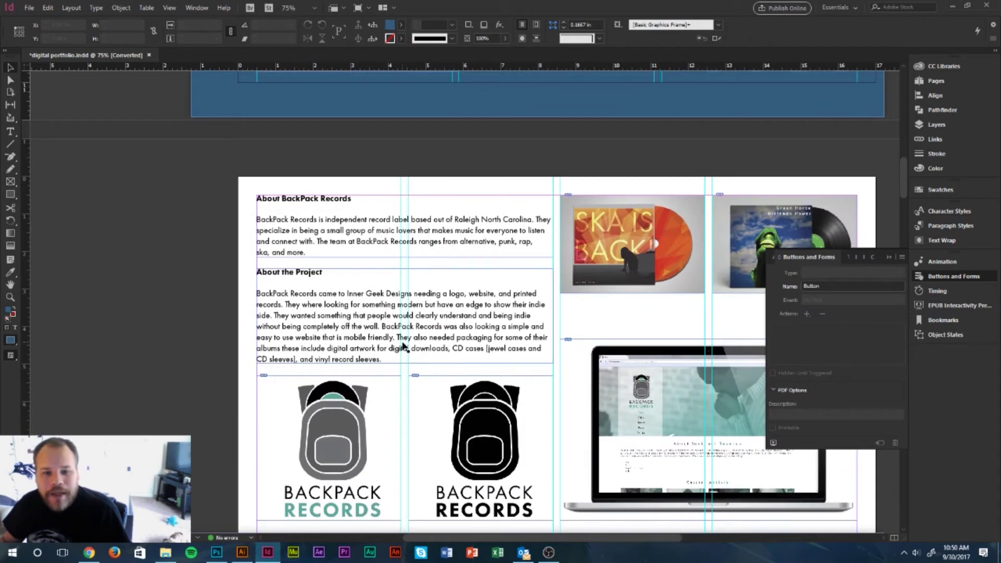
double_click(400, 341)
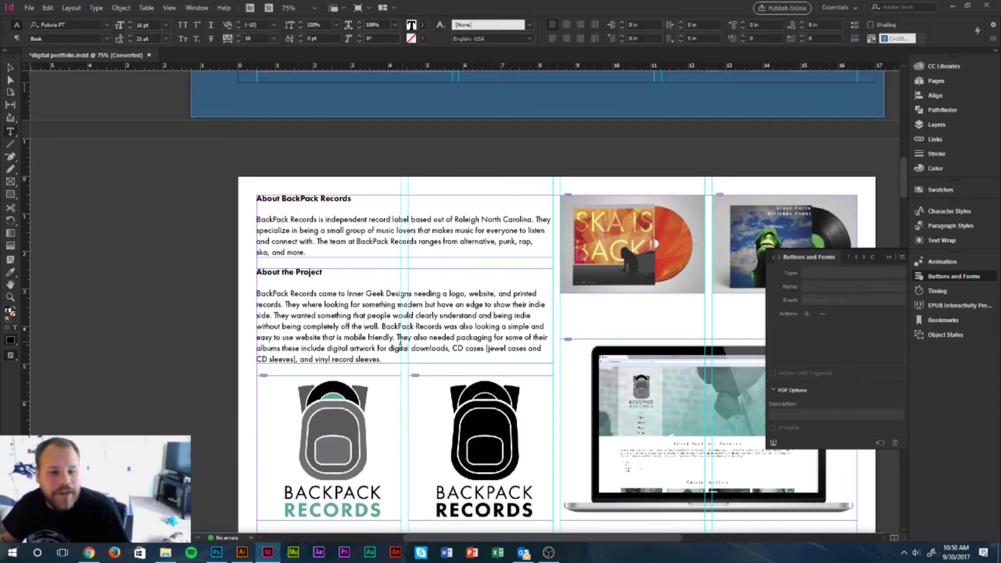
left_click(9, 69)
Review the frame's Interactive context options, then show Bookmarks and return to the main menu
right_click(251, 265)
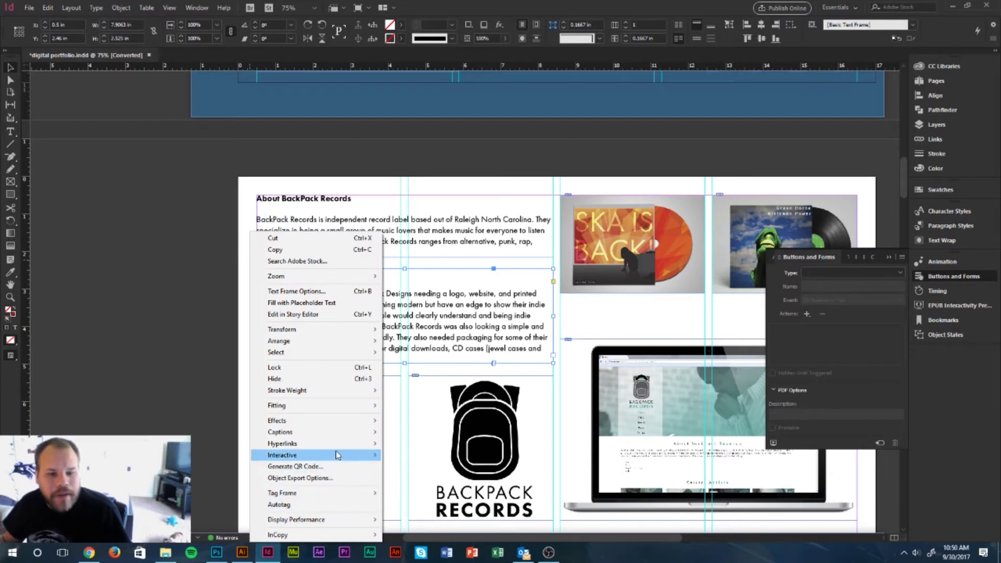
mouse_move(337, 455)
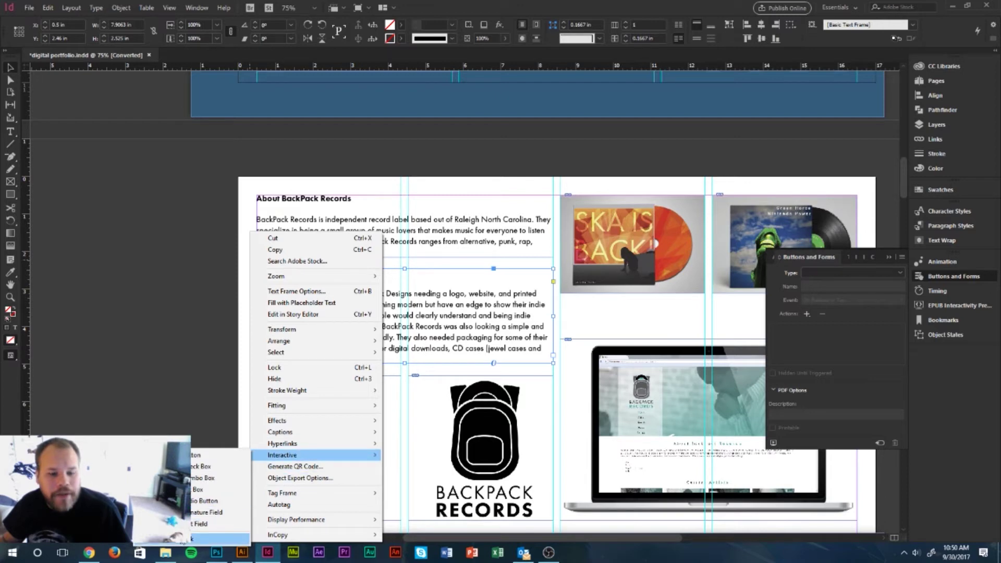
left_click(191, 541)
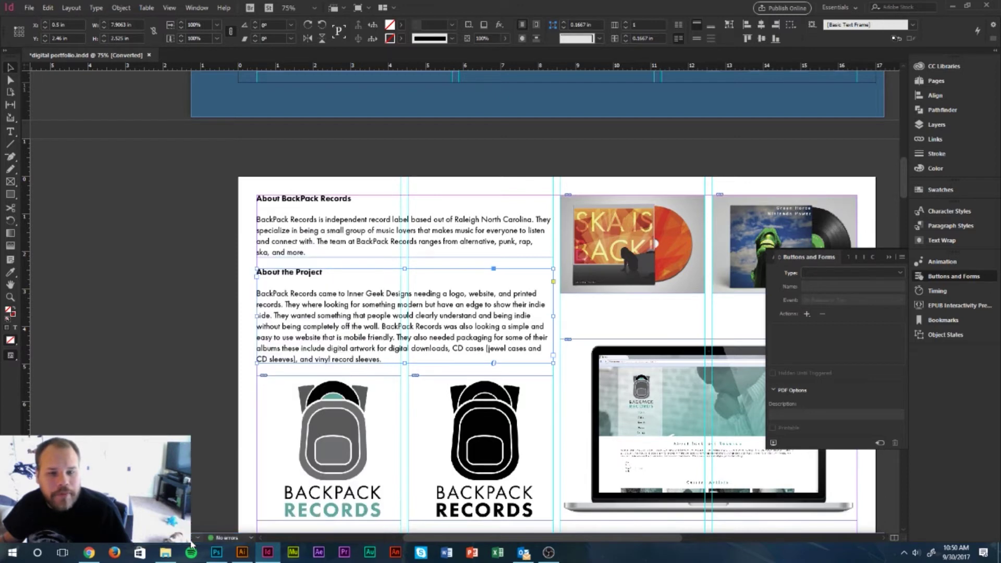
left_click(946, 320)
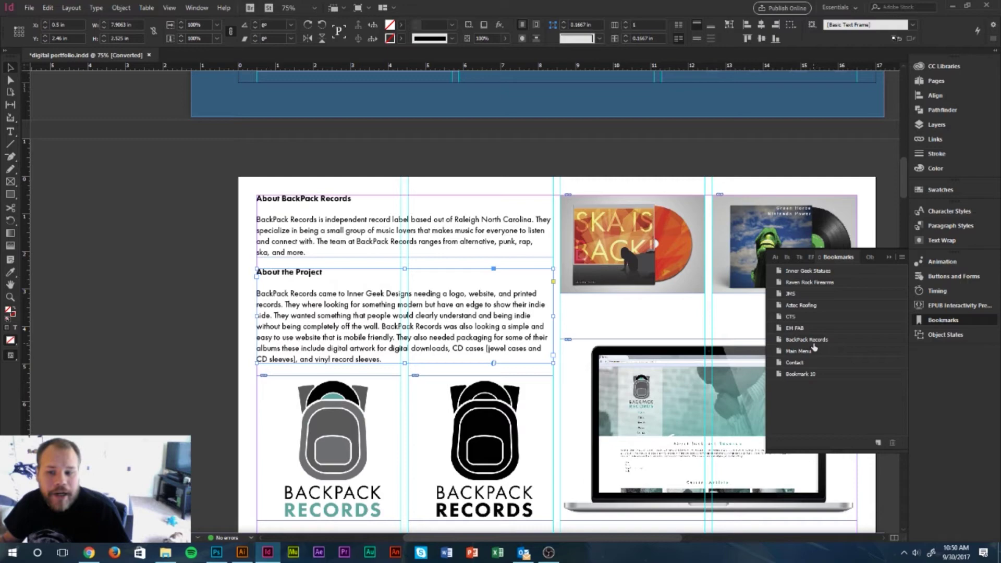
scroll(631, 406, "up", 10)
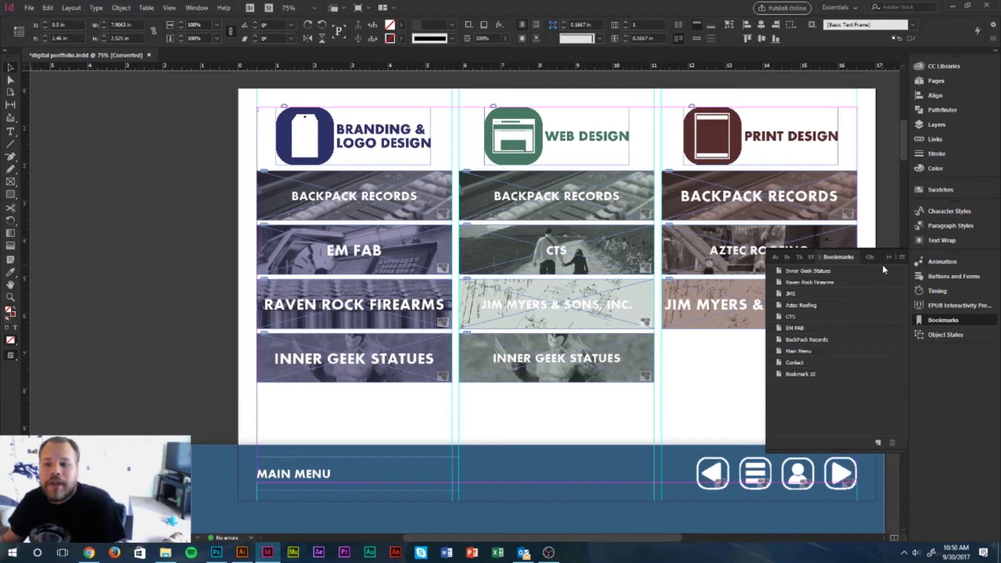
Inspect the main menu footer button's action in the Buttons and Forms panel
left_click(842, 343)
left_click(745, 469)
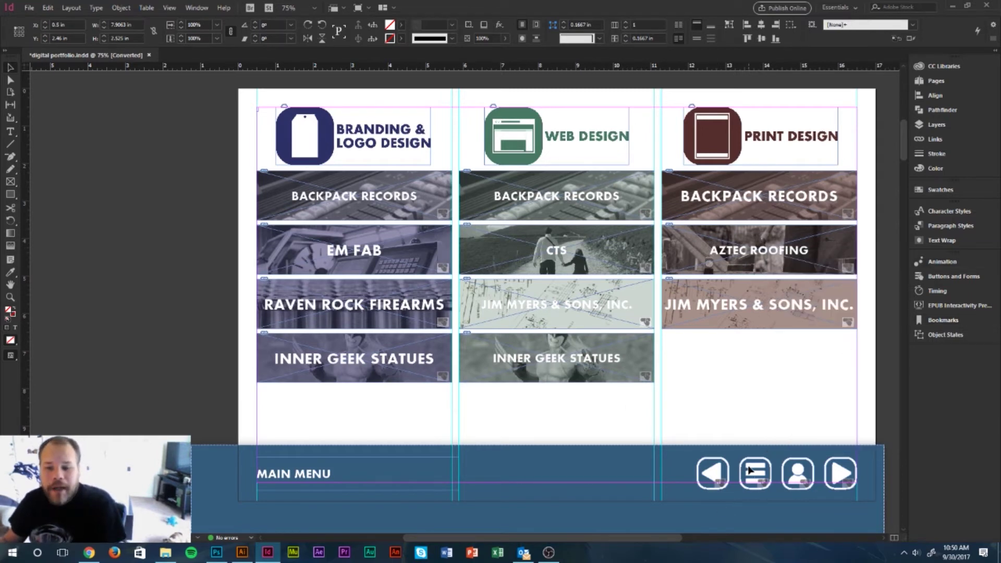
left_click(757, 472)
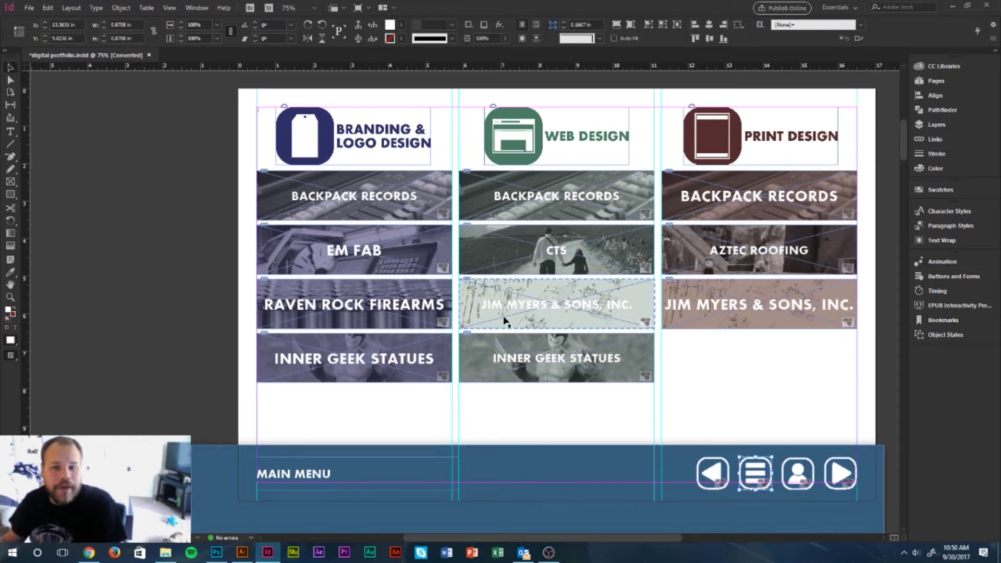
left_click(944, 276)
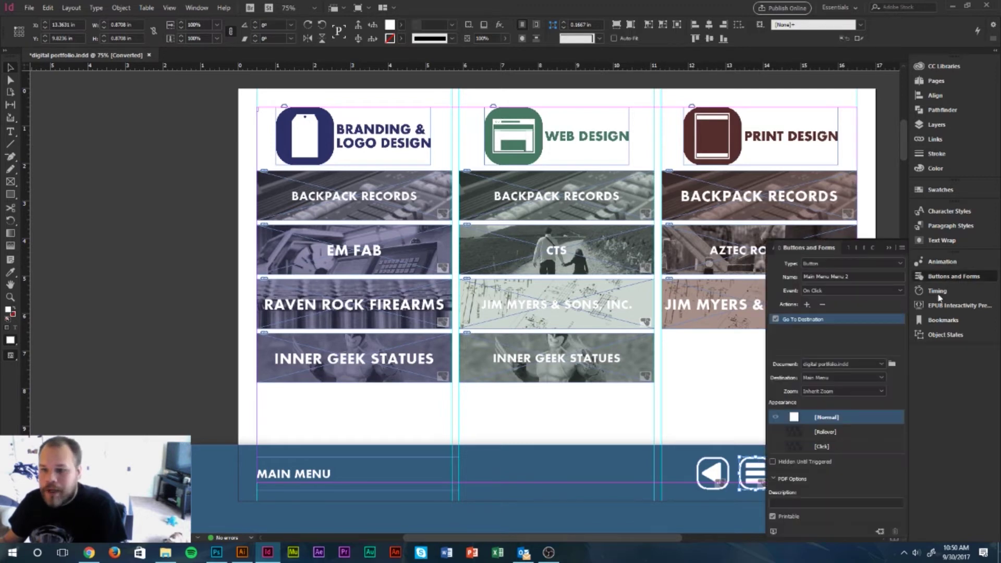
left_click(889, 247)
Inspect the contact and back-arrow footer buttons, leaving the back arrow's Go To Previous Page settings shown
left_click(798, 473)
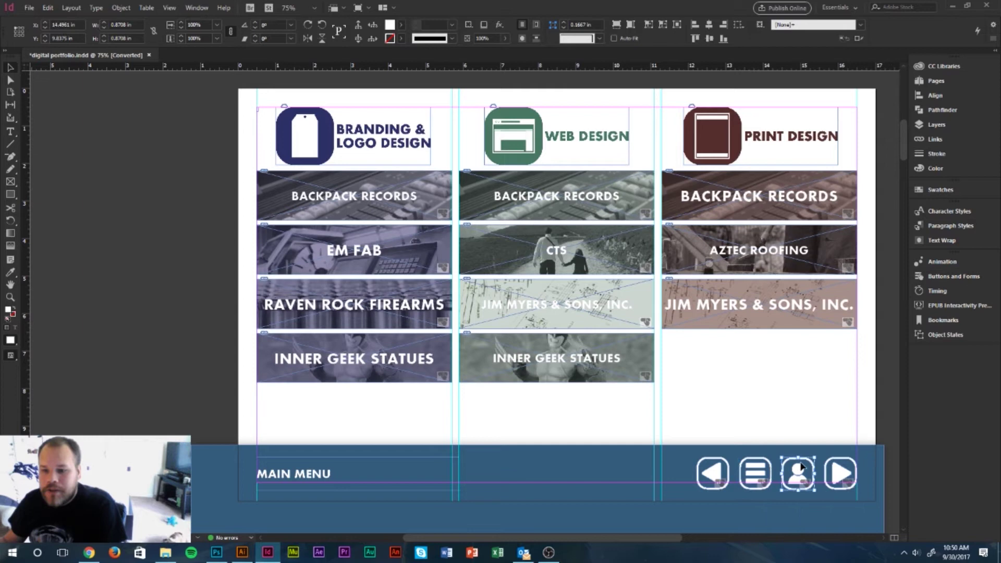
left_click(943, 276)
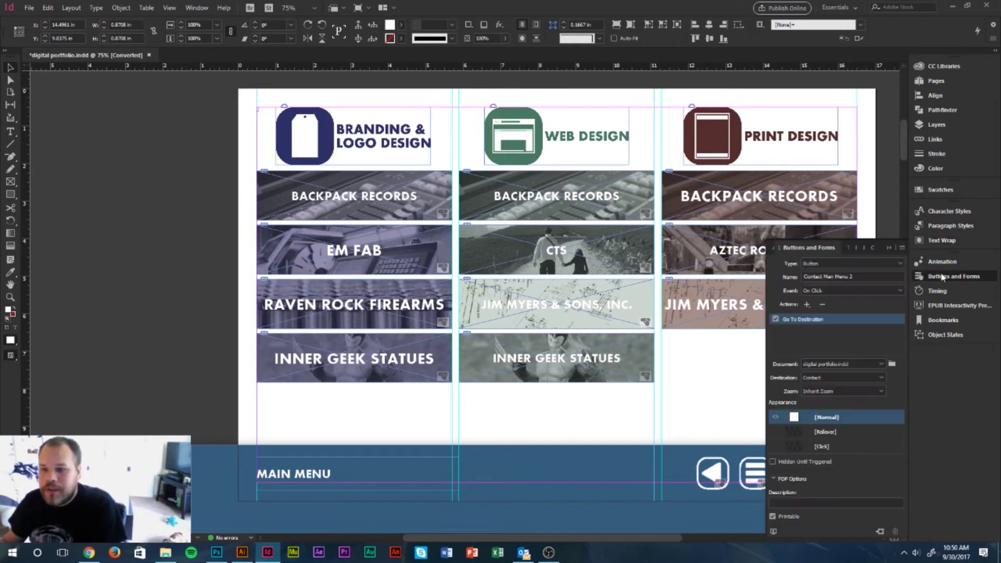
left_click(891, 251)
left_click(714, 452)
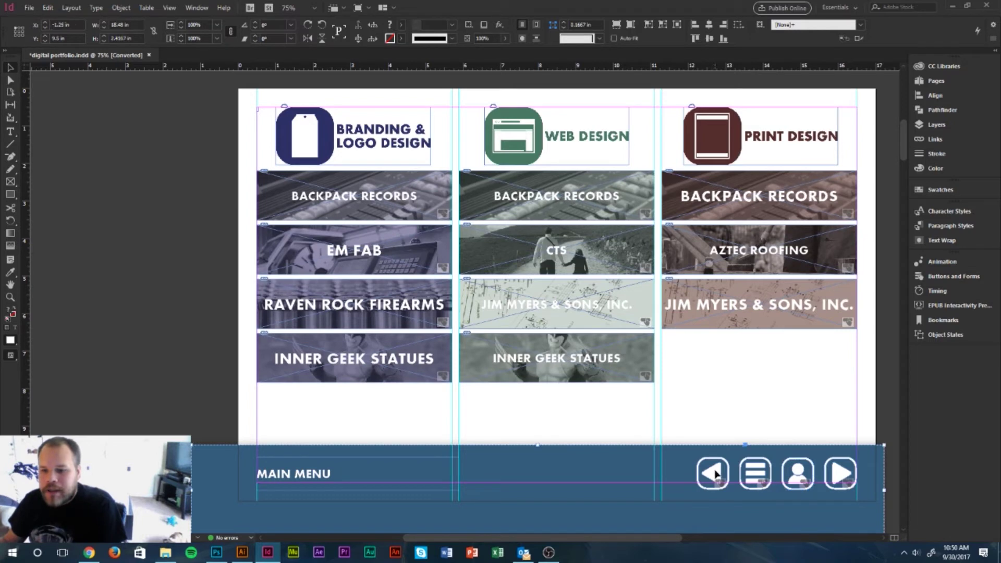
left_click(717, 474)
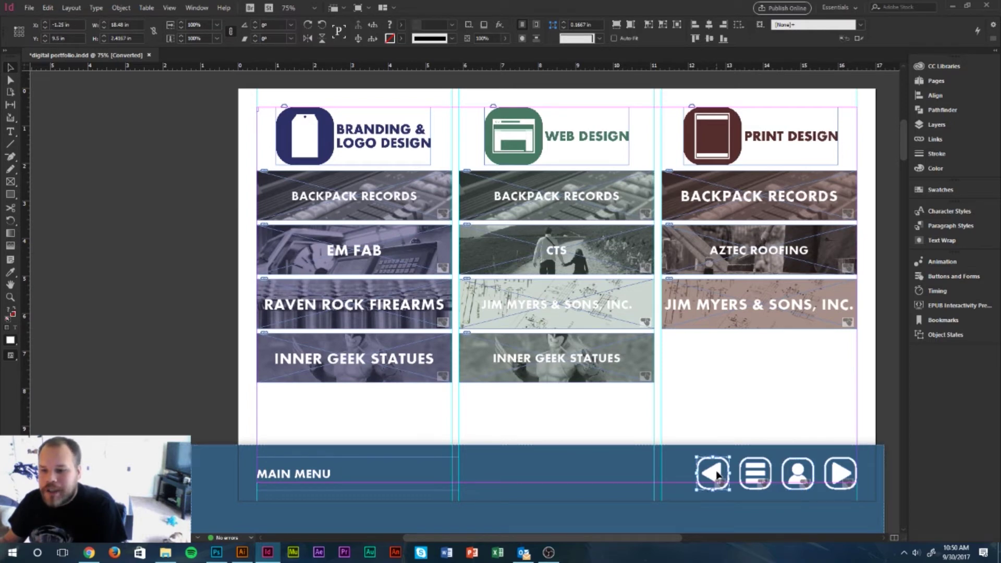
left_click(948, 278)
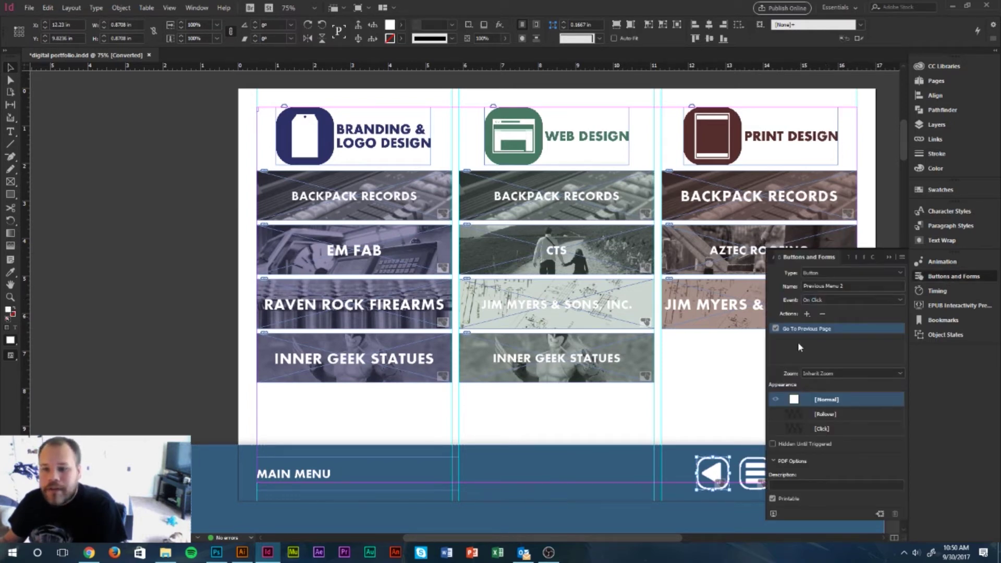
Show the list of actions that can be added to the back-arrow button
left_click(807, 314)
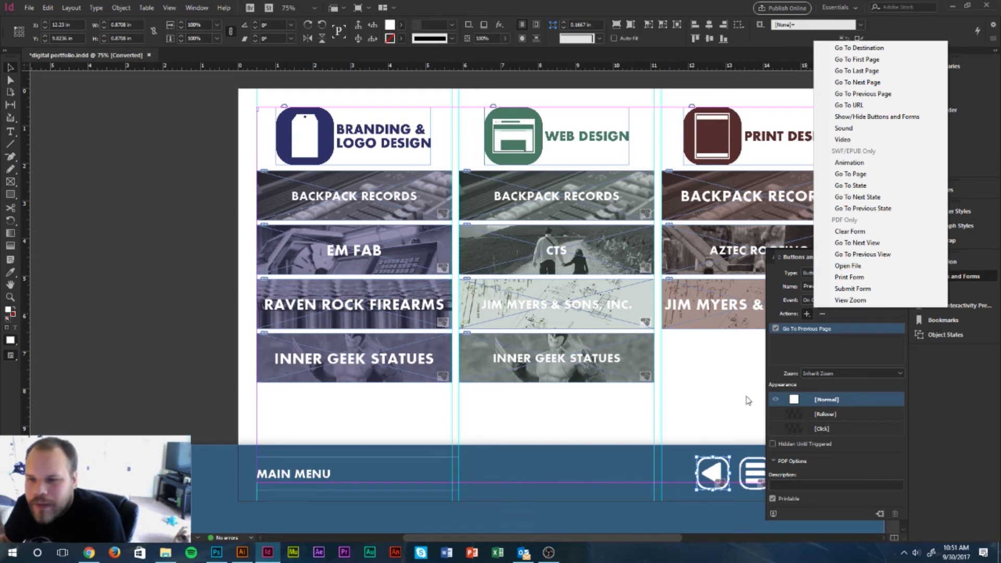
Dismiss the action list, collapse Buttons and Forms, and scroll to the Jim Myers & Sons page
left_click(880, 251)
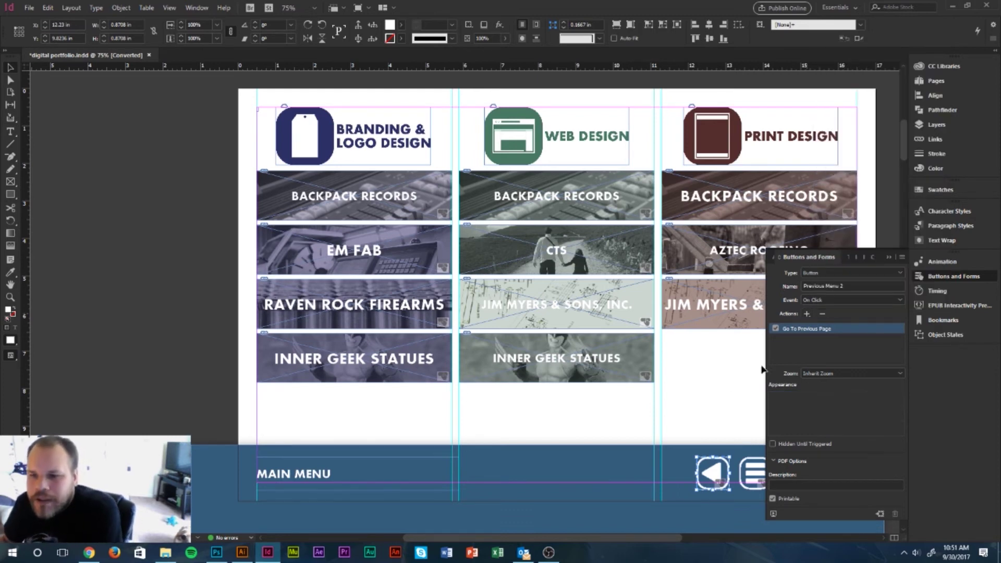
left_click(888, 257)
scroll(854, 326, "down", 10)
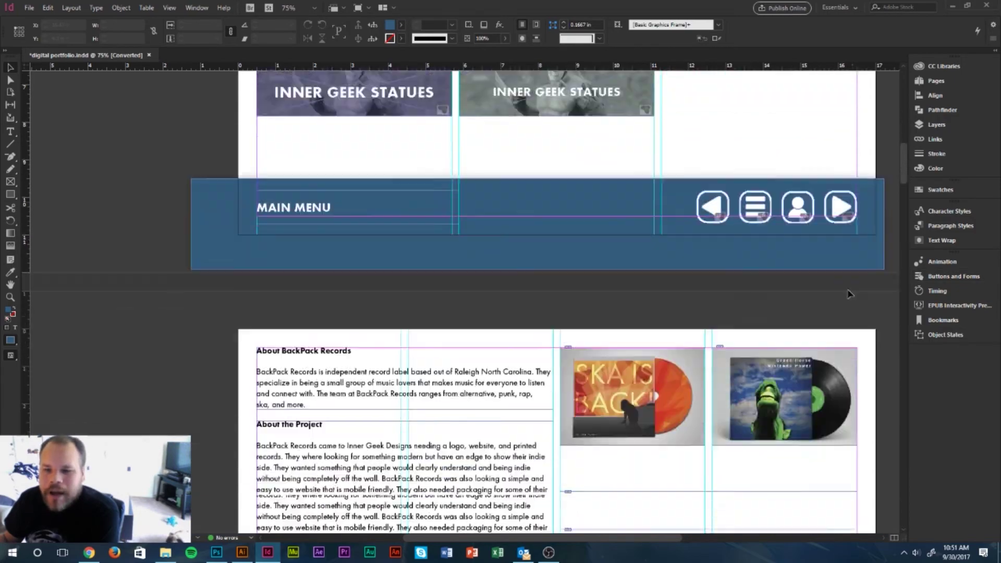
scroll(834, 202, "down", 20)
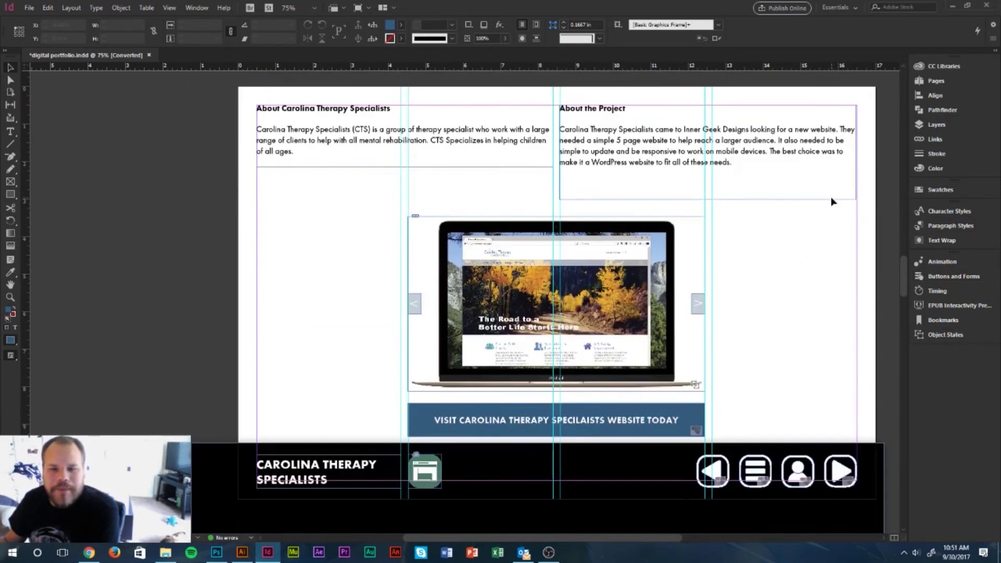
scroll(830, 206, "down", 12)
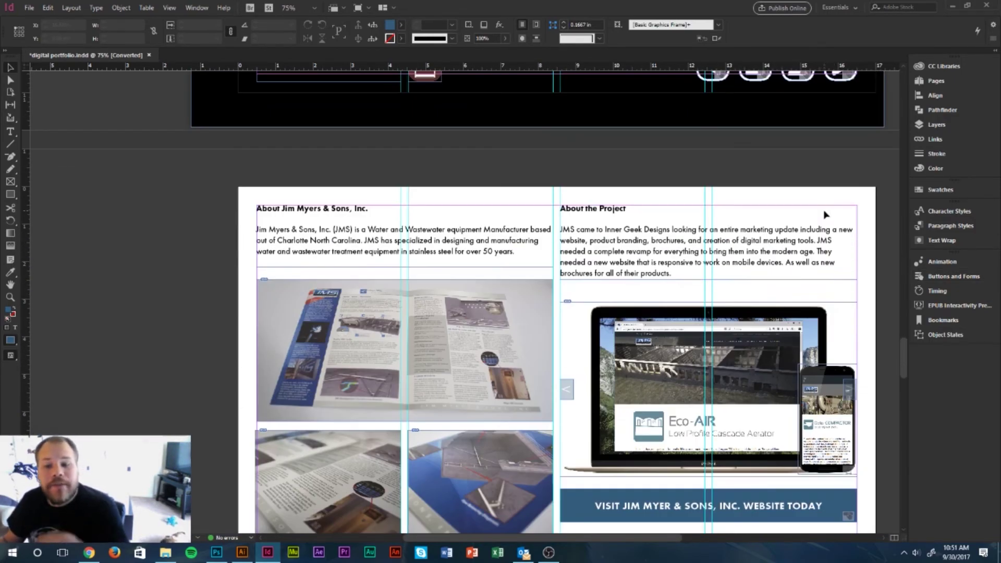
scroll(821, 210, "up", 1)
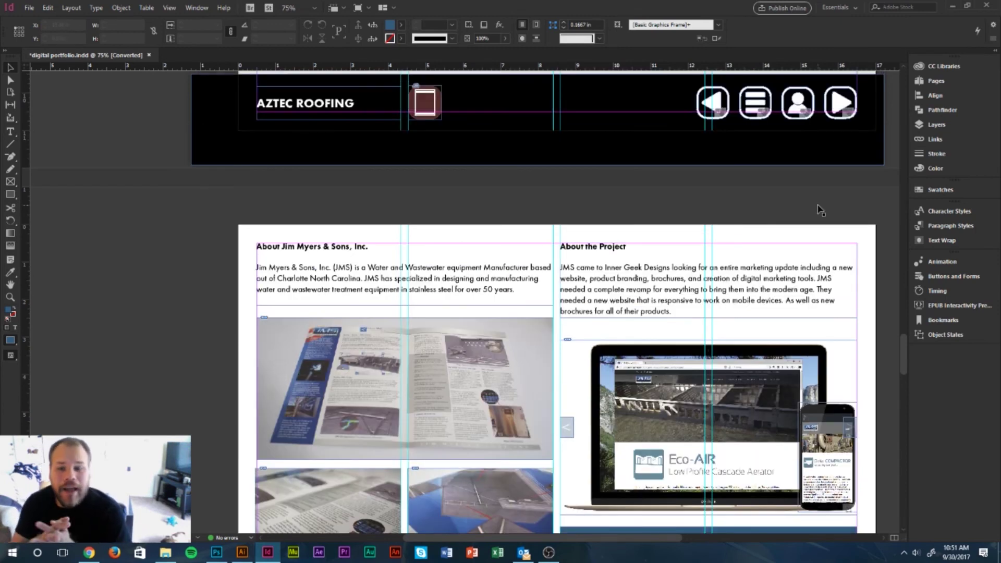